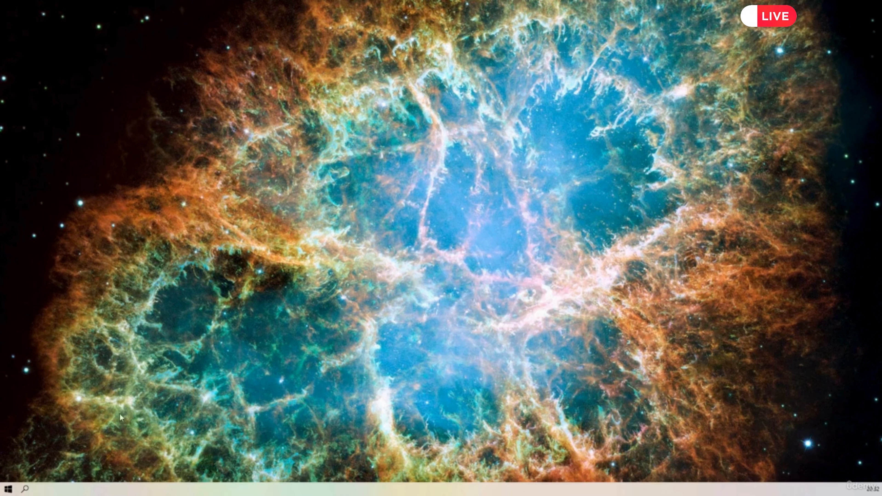
Launch Excel and create a blank workbook
{"action": "left_click", "coordinate": [8, 489]}
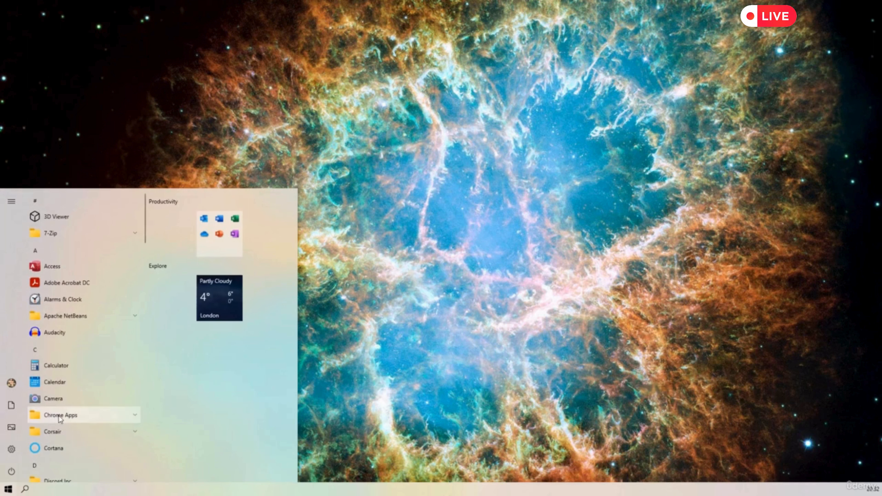
{"action": "scroll", "coordinate": [46, 392], "scroll_direction": "down", "scroll_amount": 5}
{"action": "left_click", "coordinate": [50, 372]}
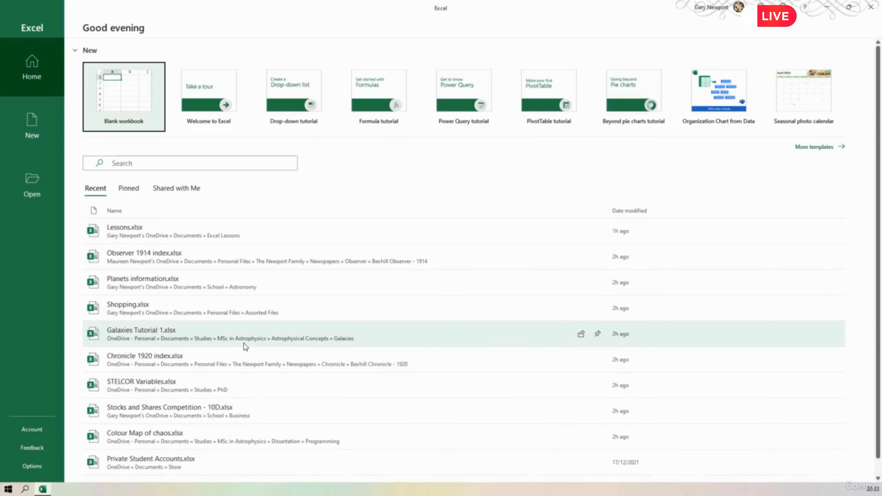
{"action": "left_click", "coordinate": [121, 102]}
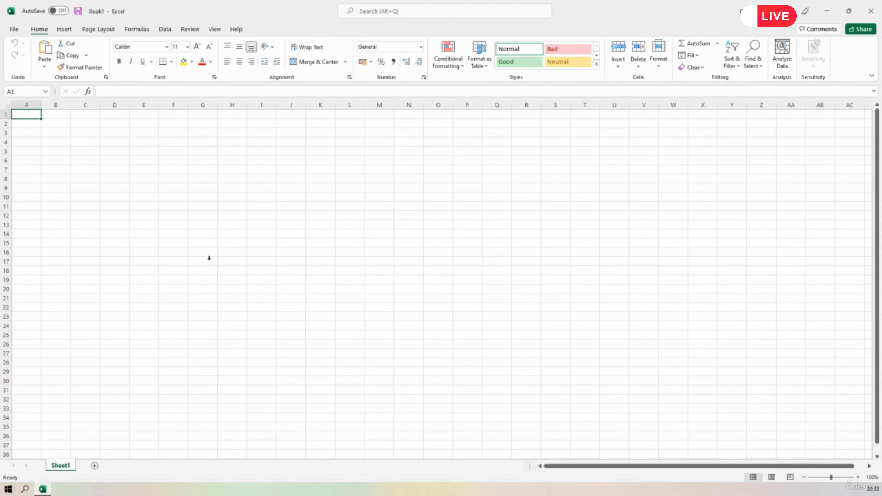
Save the workbook as "Times Table Square" in the OneDrive Excel Lessons folder and turn off AutoSave for it
{"action": "left_click", "coordinate": [13, 29]}
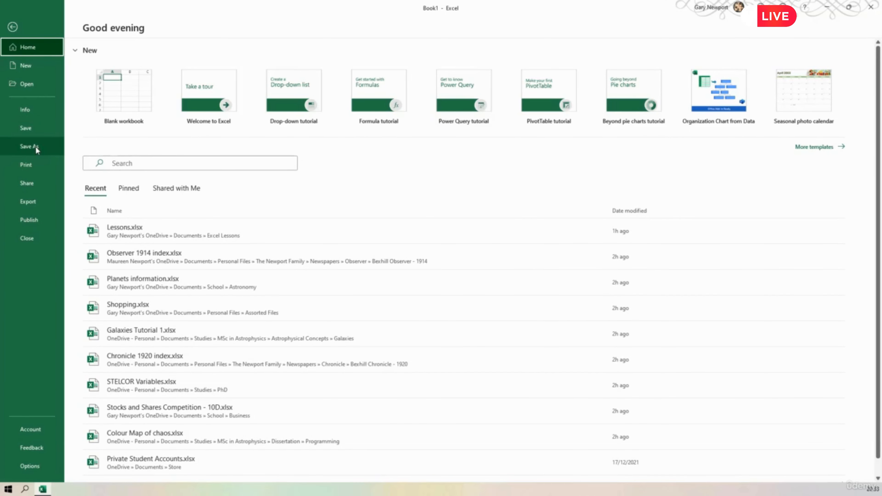
{"action": "left_click", "coordinate": [27, 127]}
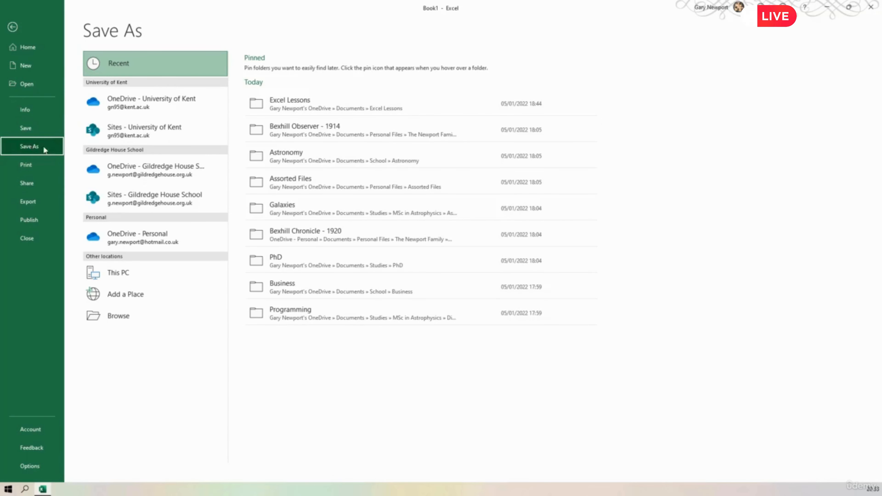
{"action": "left_click", "coordinate": [290, 105]}
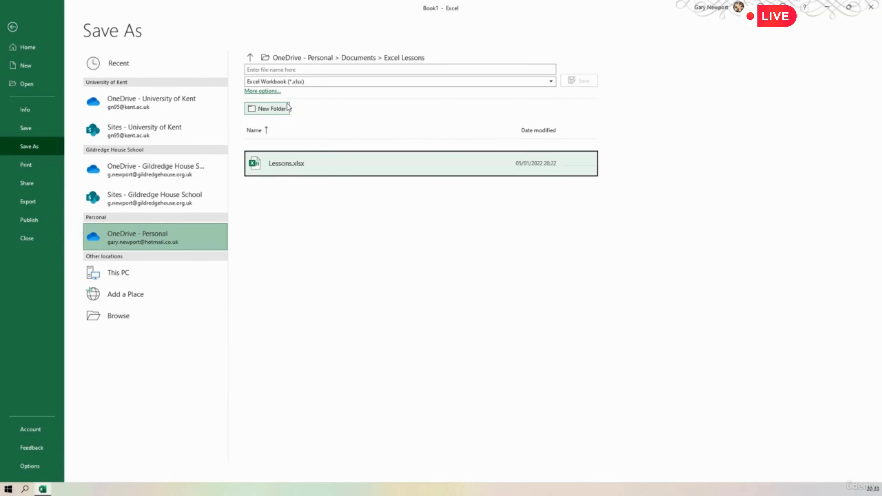
{"action": "left_click", "coordinate": [285, 69]}
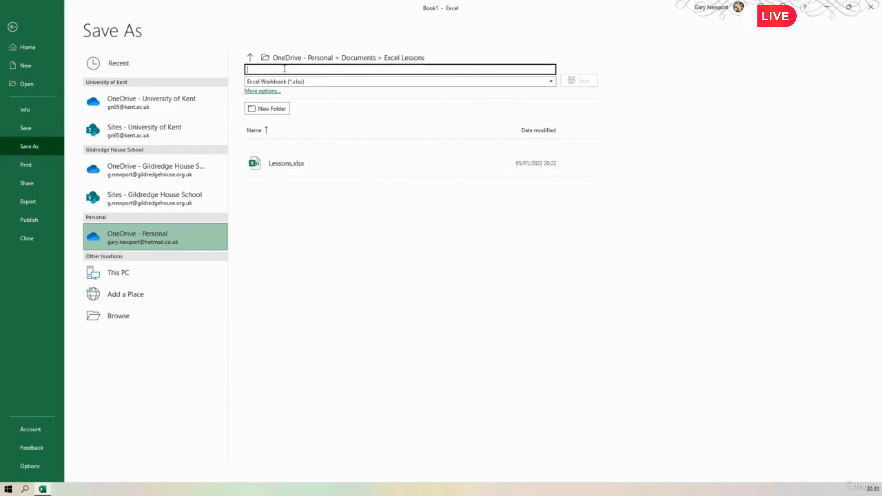
{"action": "type", "text": "Times Tabl"}
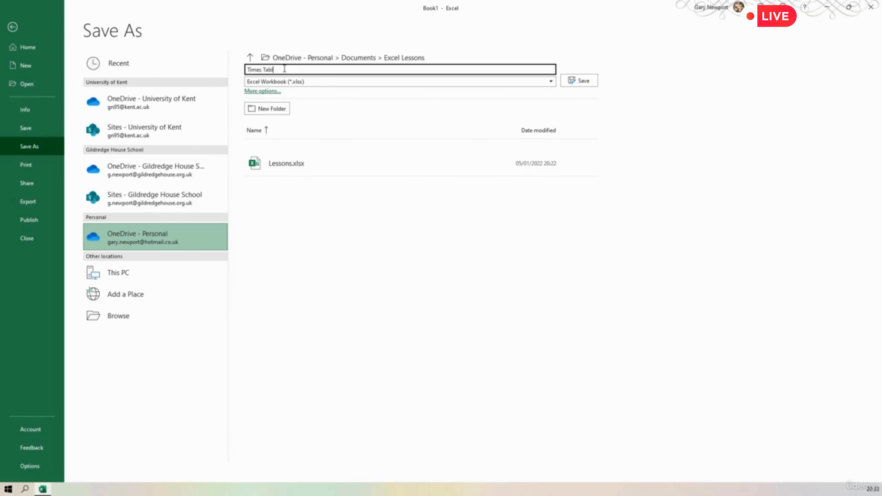
{"action": "type", "text": "e Square"}
{"action": "left_click", "coordinate": [589, 85]}
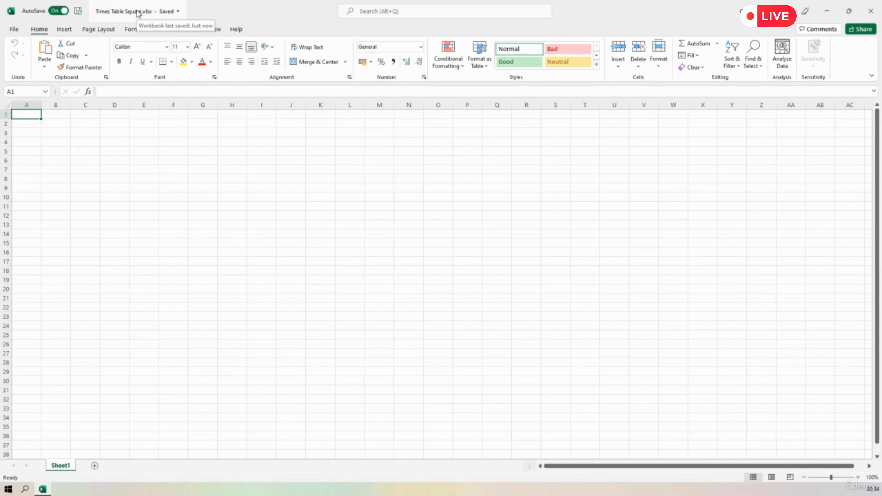
{"action": "left_click", "coordinate": [55, 11]}
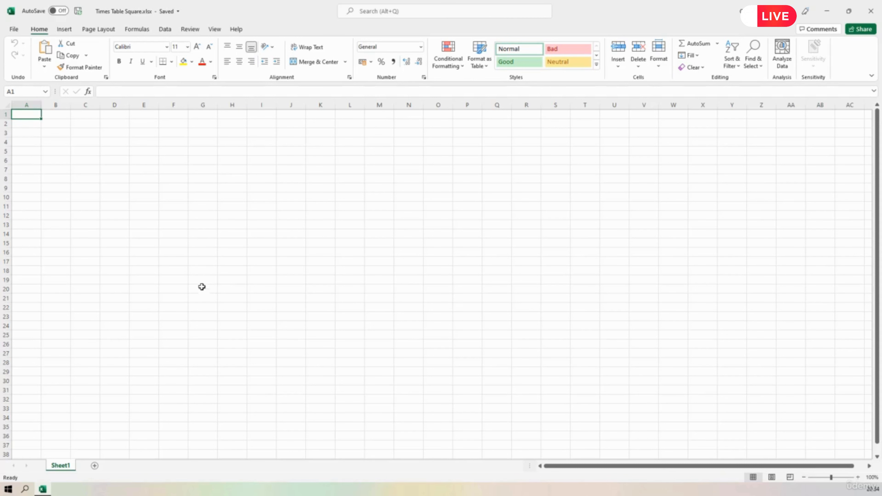
Set the width of all columns in the sheet to 6.43 (50 pixels)
{"action": "left_click", "coordinate": [6, 105]}
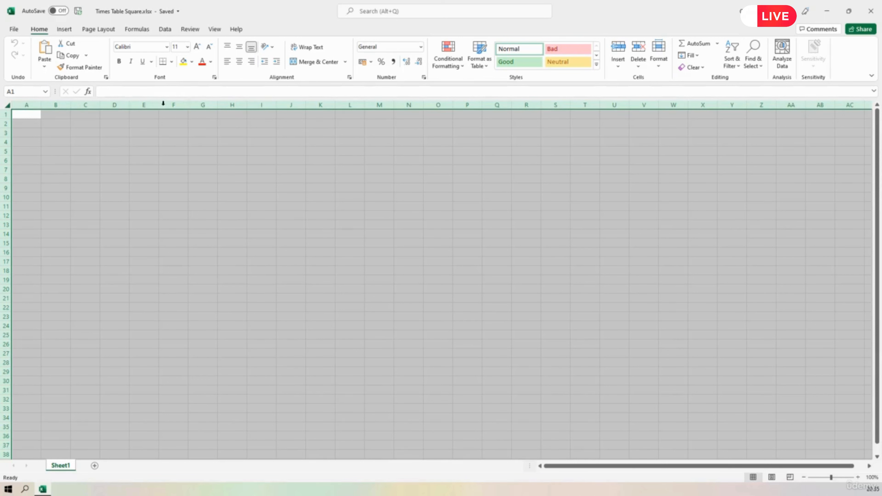
{"action": "left_click_drag", "start_coordinate": [71, 105], "coordinate": [65, 105]}
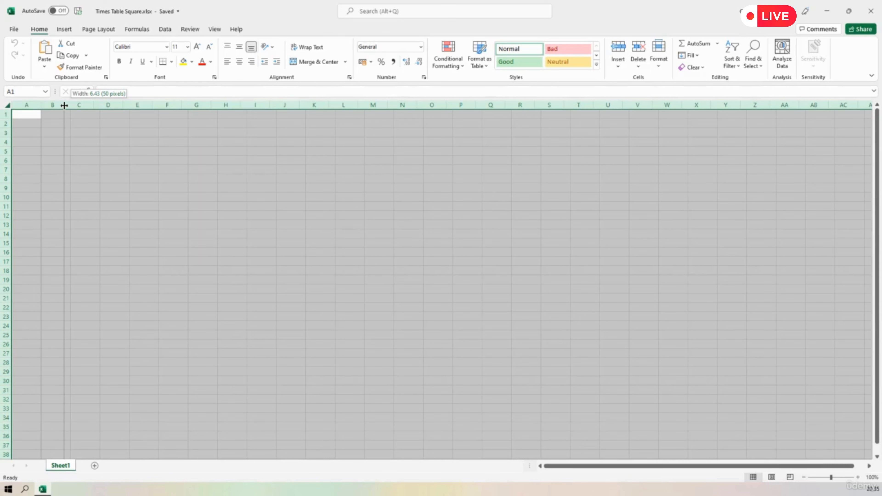
{"action": "left_click_drag", "start_coordinate": [64, 105], "coordinate": [64, 105]}
{"action": "left_click_drag", "start_coordinate": [65, 105], "coordinate": [65, 105]}
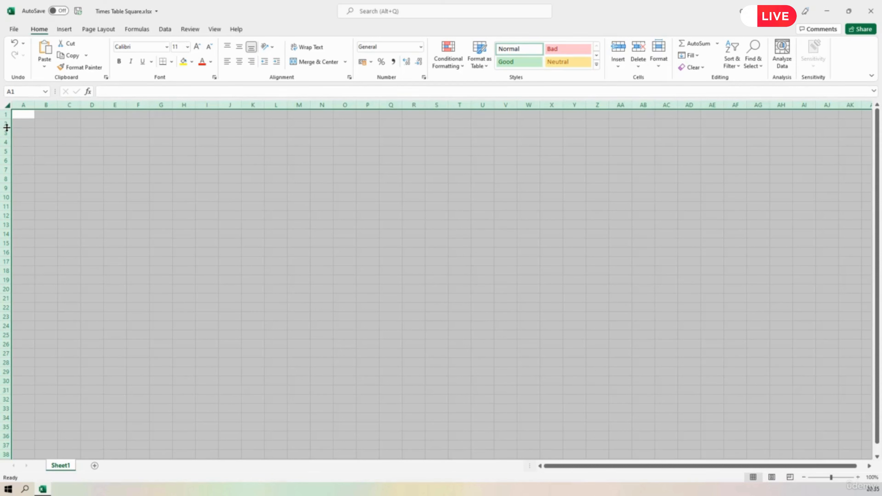
Set the height of all rows in the sheet to 37.50 (50 pixels) so the cells are square
{"action": "left_click_drag", "start_coordinate": [7, 128], "coordinate": [6, 127]}
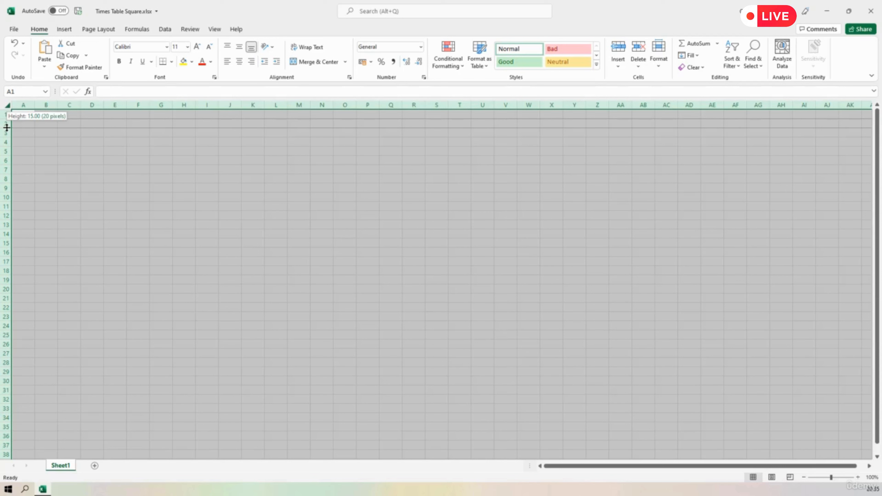
{"action": "left_click_drag", "start_coordinate": [7, 127], "coordinate": [11, 142]}
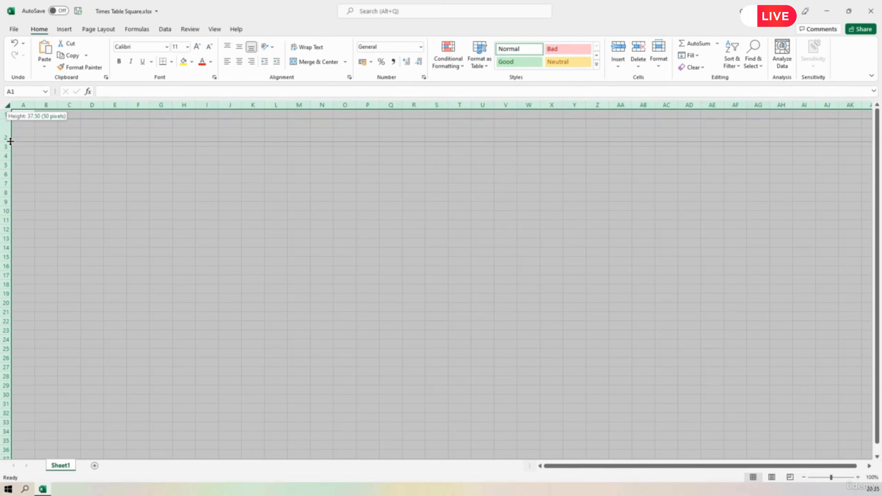
{"action": "left_click_drag", "start_coordinate": [11, 142], "coordinate": [7, 141]}
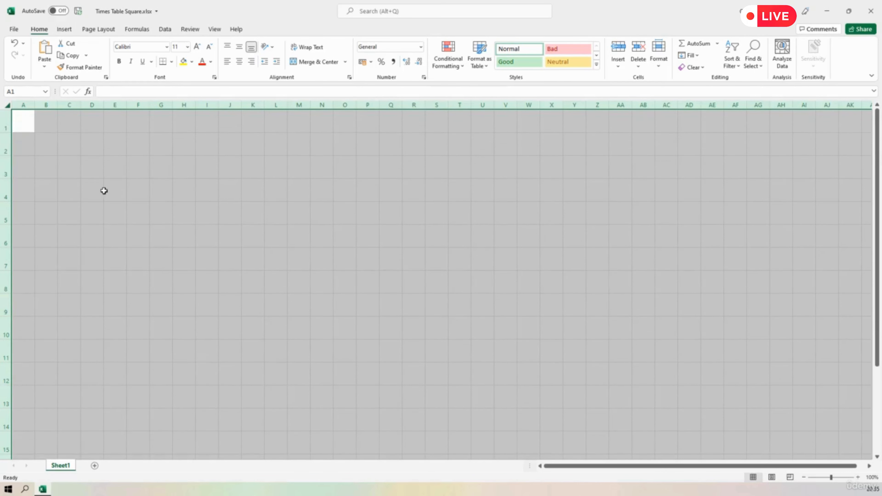
{"action": "left_click", "coordinate": [108, 204]}
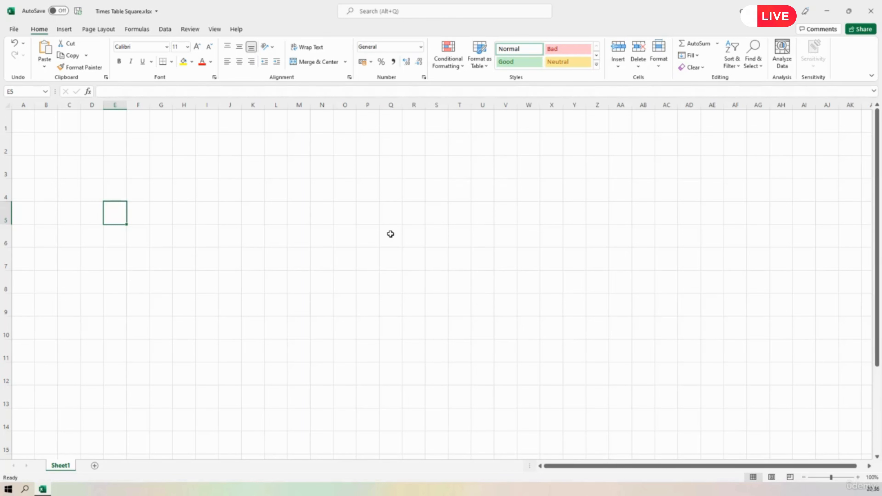
Apply thin solid outline and inside borders to the 11 by 11 cell range B2:L12
{"action": "left_click", "coordinate": [44, 147]}
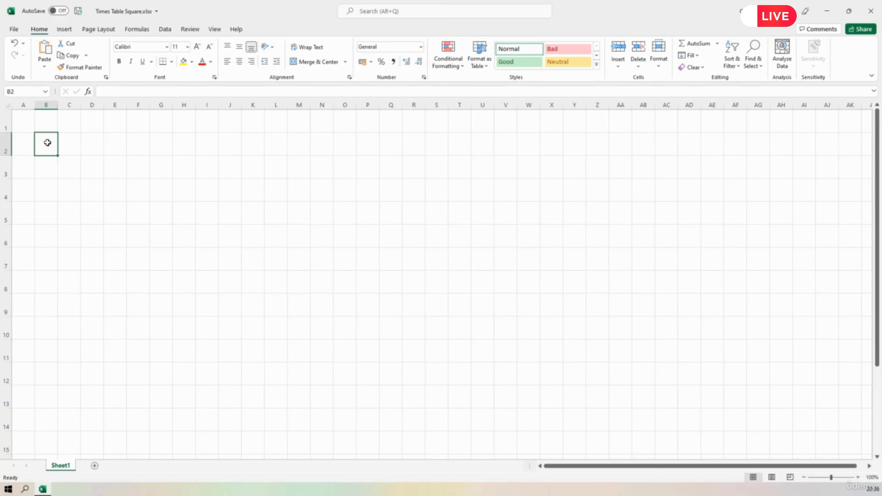
{"action": "left_click_drag", "start_coordinate": [48, 143], "coordinate": [270, 367]}
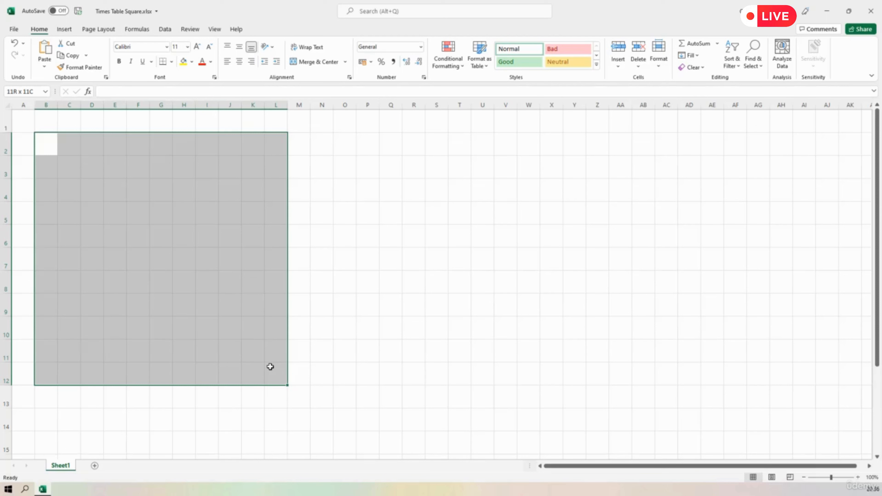
{"action": "left_click_drag", "start_coordinate": [270, 366], "coordinate": [270, 366]}
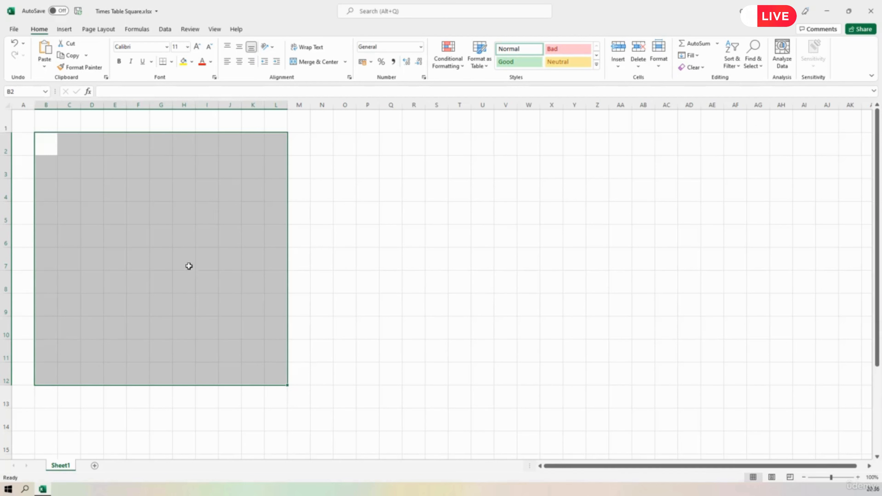
{"action": "left_click", "coordinate": [172, 63]}
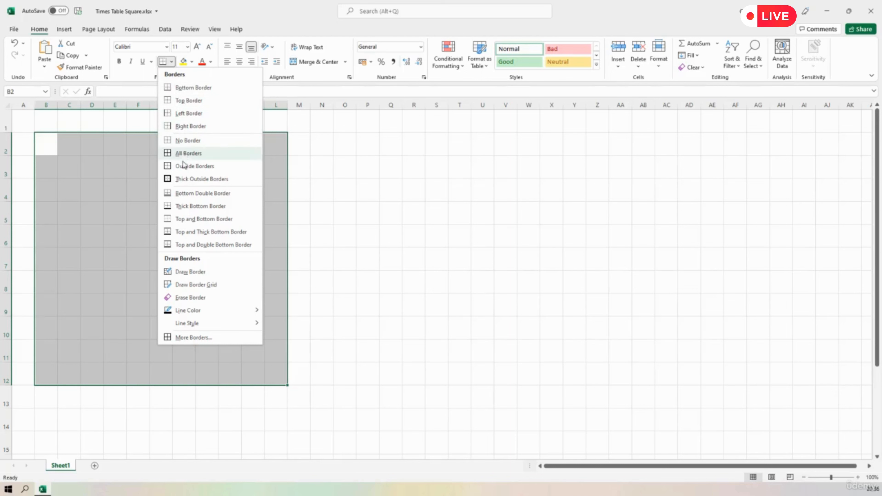
{"action": "left_click", "coordinate": [187, 341]}
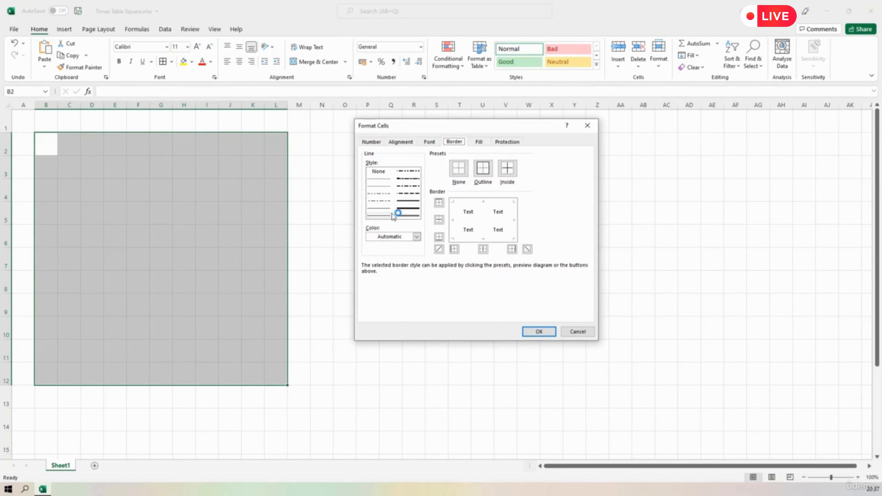
{"action": "left_click", "coordinate": [381, 215]}
{"action": "left_click", "coordinate": [482, 175]}
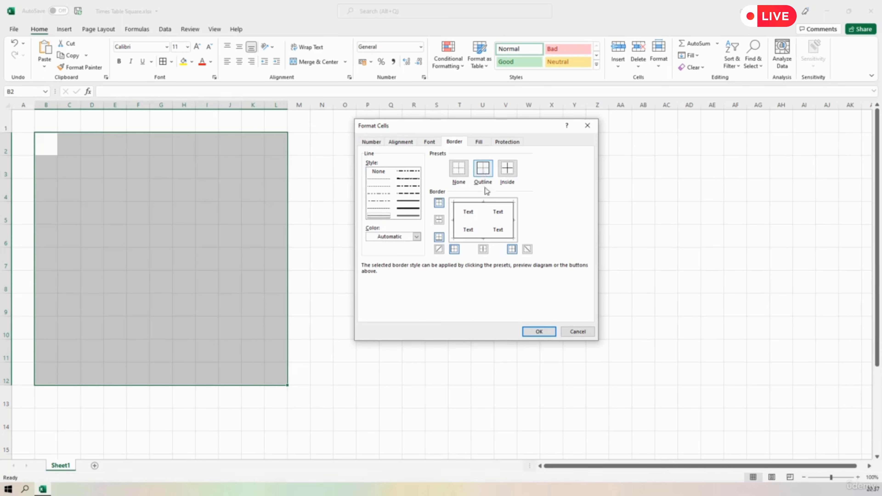
{"action": "left_click", "coordinate": [507, 169]}
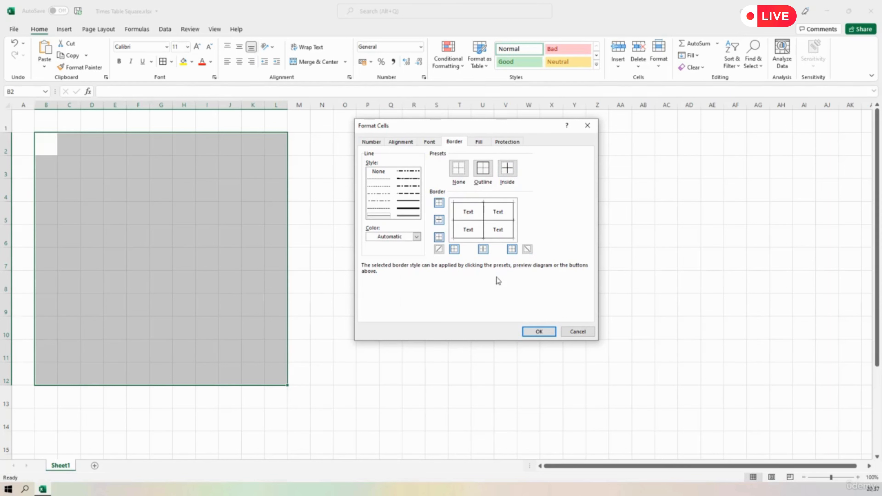
{"action": "left_click", "coordinate": [545, 333]}
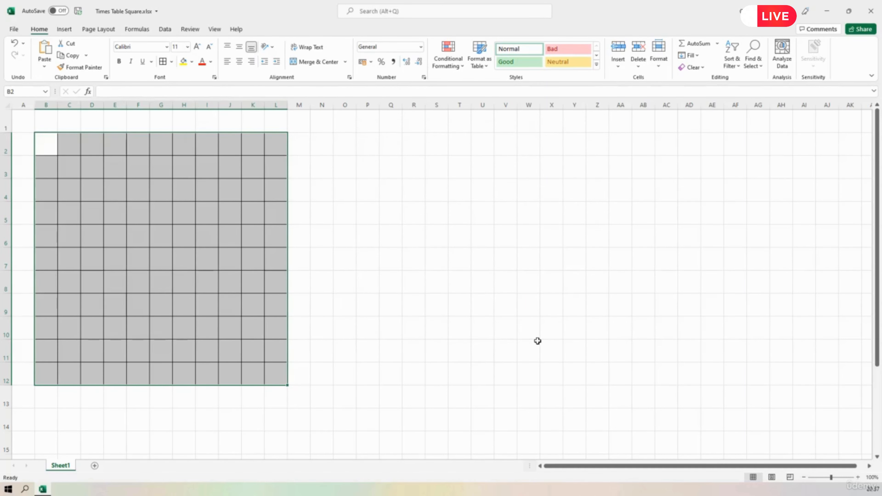
{"action": "left_click", "coordinate": [482, 289]}
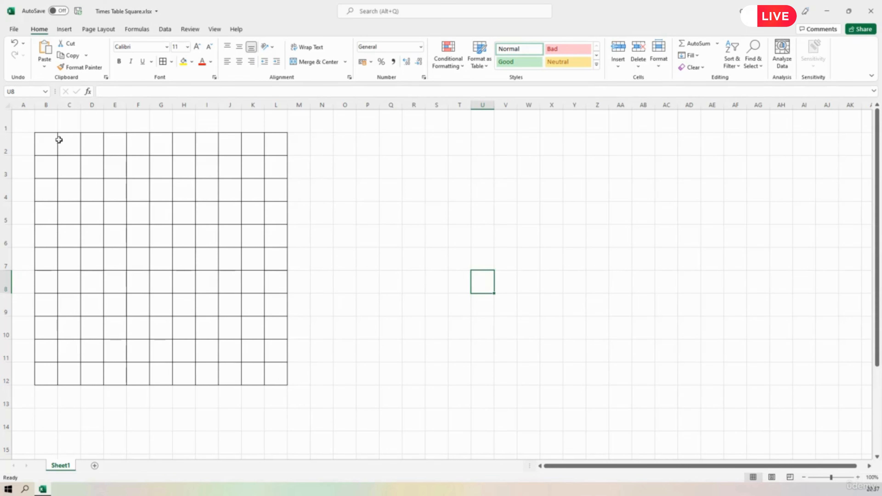
Hide the sheet's gridlines and show them again
{"action": "left_click", "coordinate": [100, 30]}
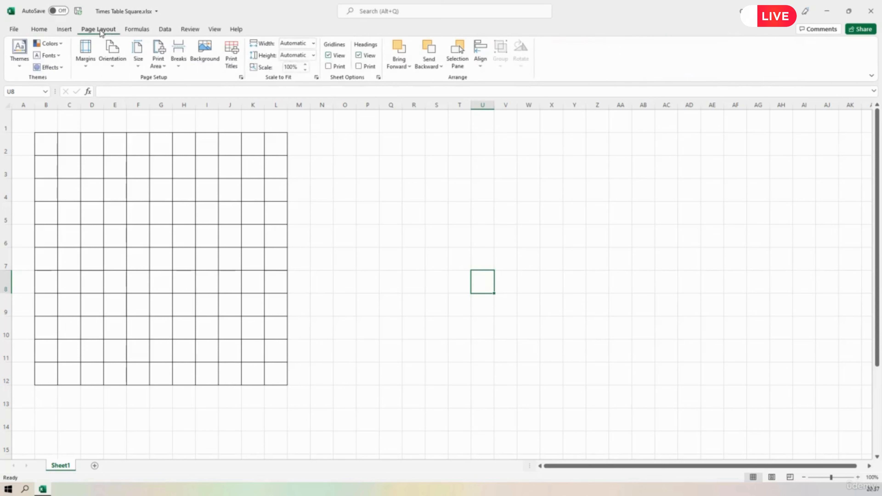
{"action": "left_click", "coordinate": [329, 56]}
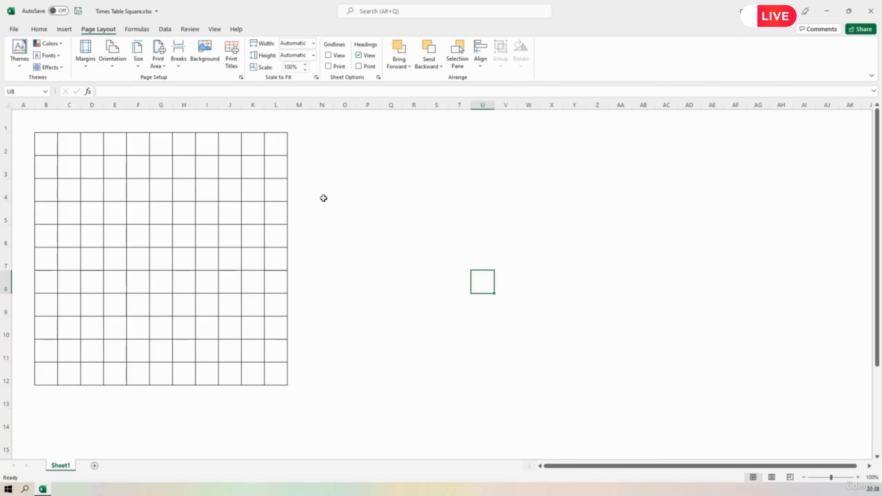
{"action": "left_click", "coordinate": [328, 56]}
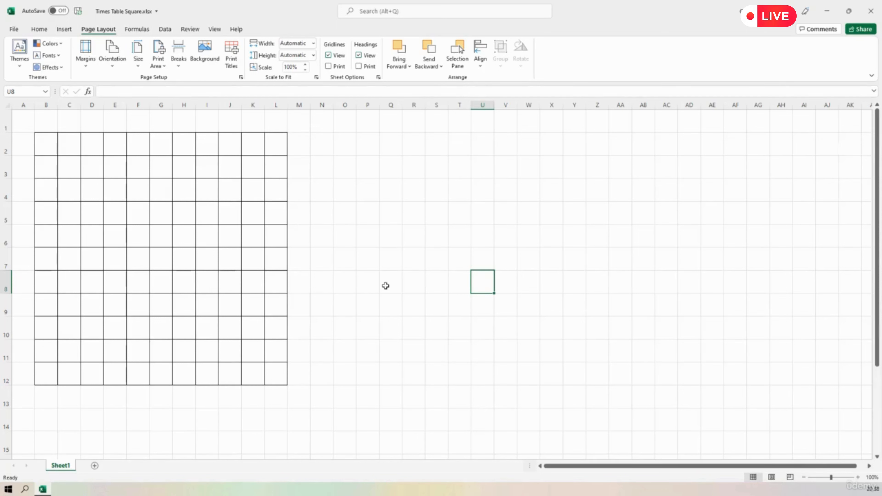
Rename the worksheet Sheet1 as "Times Table Square"
{"action": "double_click", "coordinate": [59, 466]}
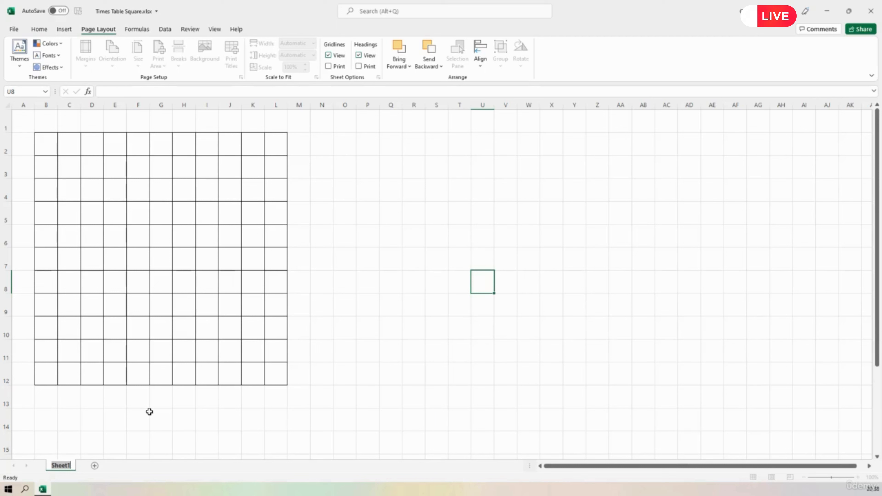
{"action": "type", "text": "Times Table S"}
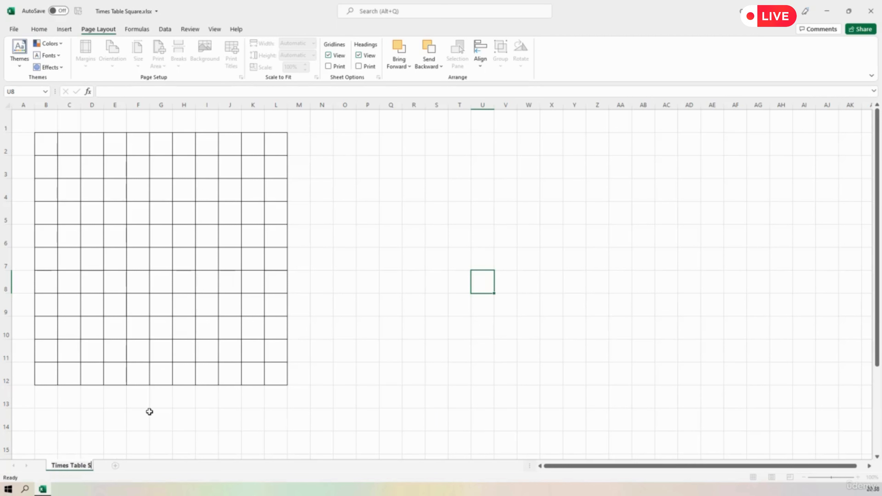
{"action": "type", "text": "quare"}
{"action": "key", "text": "Return"}
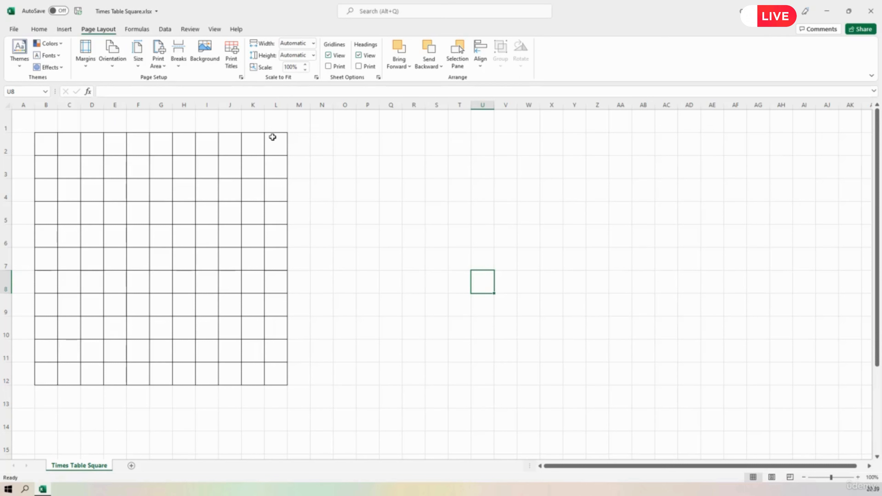
Remove all borders from the grid's corner cell B2 and hide the sheet's gridlines
{"action": "left_click", "coordinate": [40, 140]}
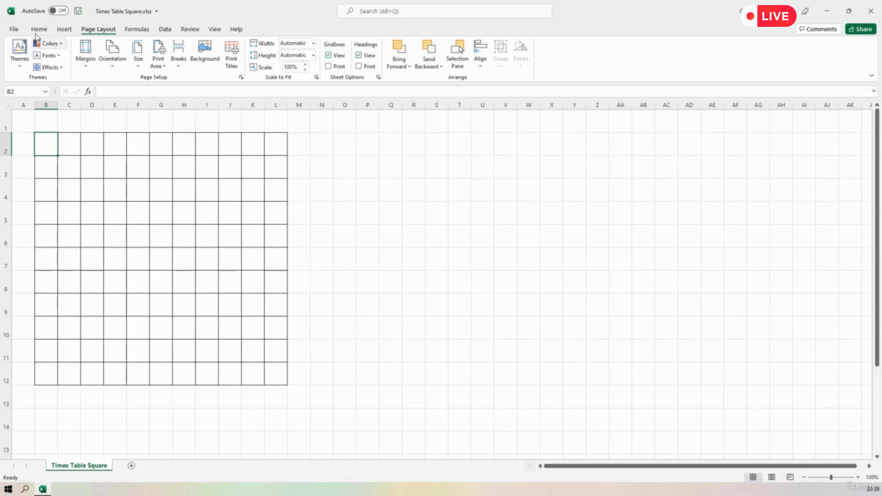
{"action": "left_click", "coordinate": [36, 31]}
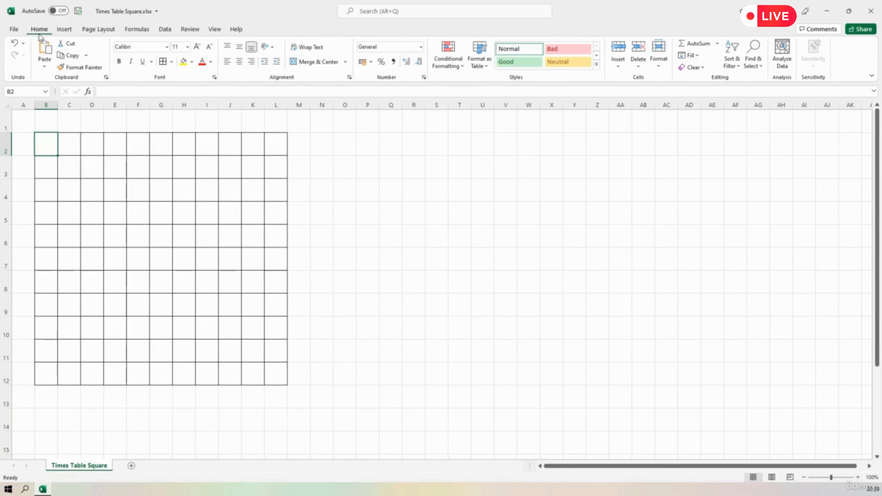
{"action": "left_click", "coordinate": [172, 62]}
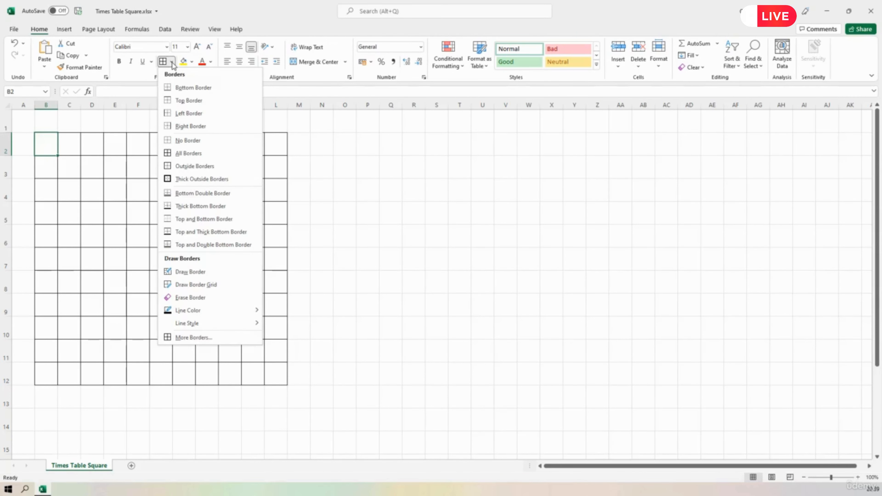
{"action": "left_click", "coordinate": [188, 140]}
{"action": "left_click", "coordinate": [378, 215]}
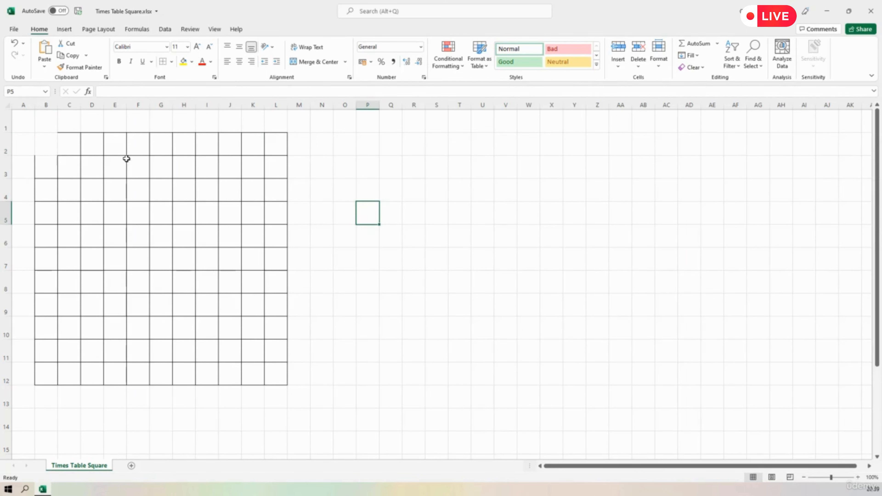
{"action": "left_click", "coordinate": [110, 31]}
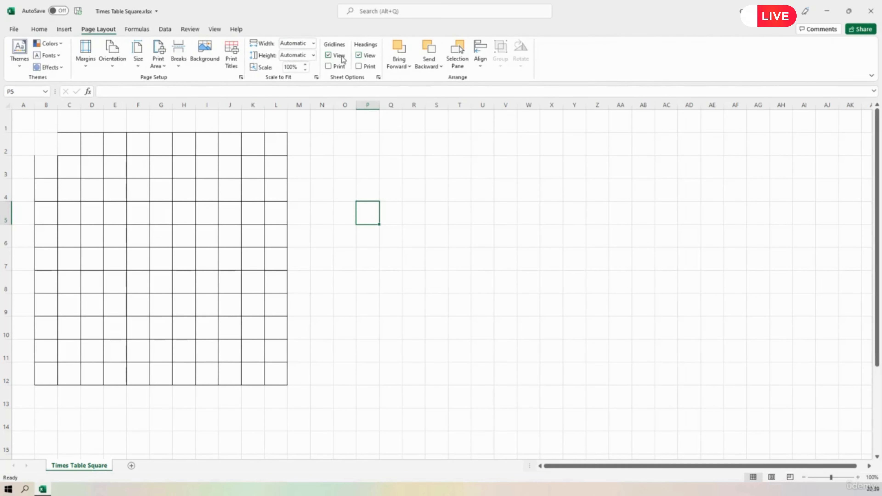
{"action": "left_click", "coordinate": [328, 56]}
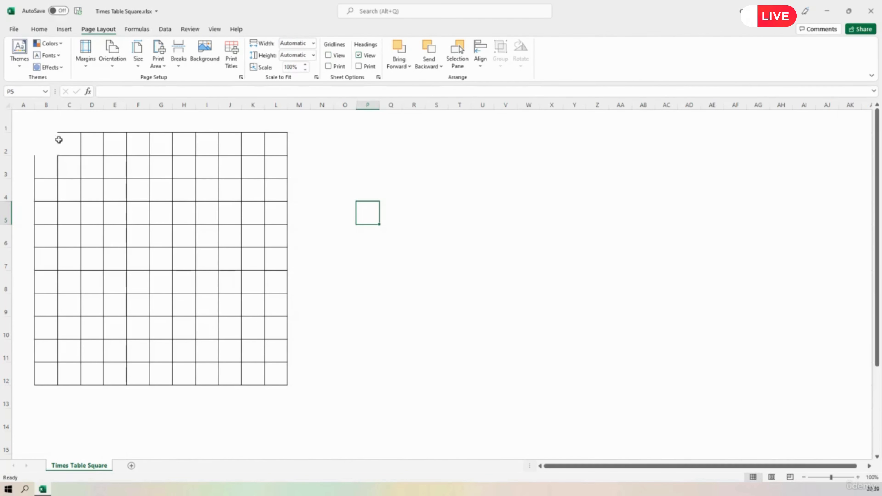
Apply outside borders to cell B3 to restore the missing line along its upper edge
{"action": "left_click", "coordinate": [46, 167]}
{"action": "left_click", "coordinate": [39, 29]}
{"action": "left_click", "coordinate": [171, 61]}
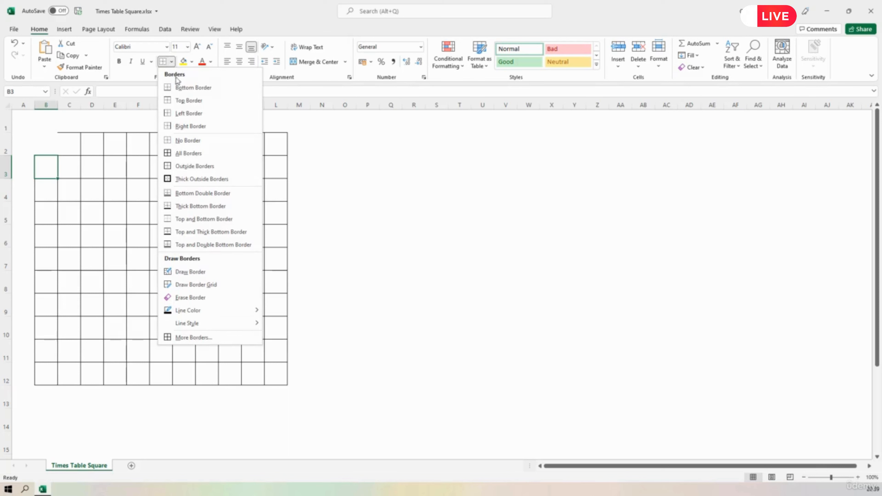
{"action": "left_click", "coordinate": [181, 167]}
{"action": "left_click", "coordinate": [370, 256]}
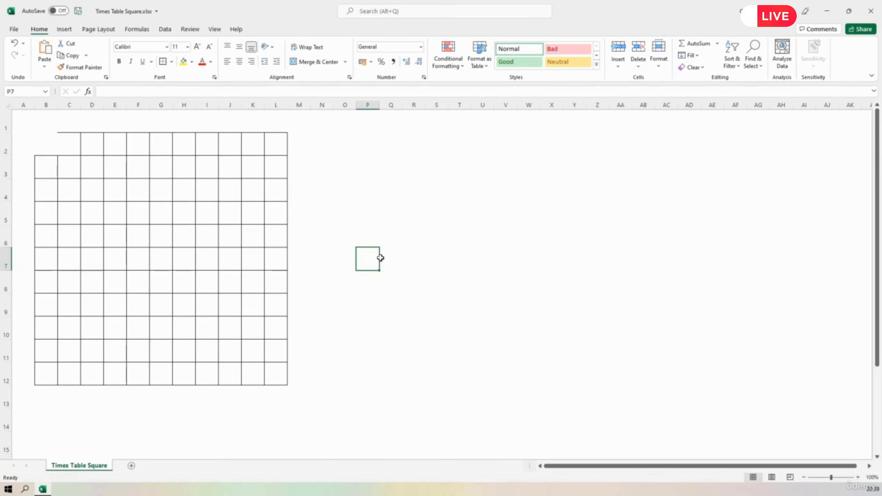
Add only a right border to cell B2 through the detailed border settings, closing the open edge of C2
{"action": "left_click", "coordinate": [48, 146]}
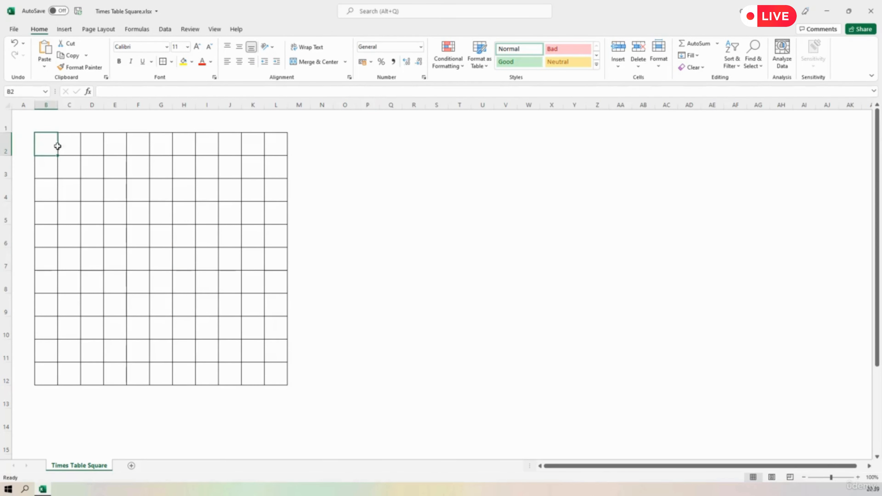
{"action": "left_click", "coordinate": [173, 61]}
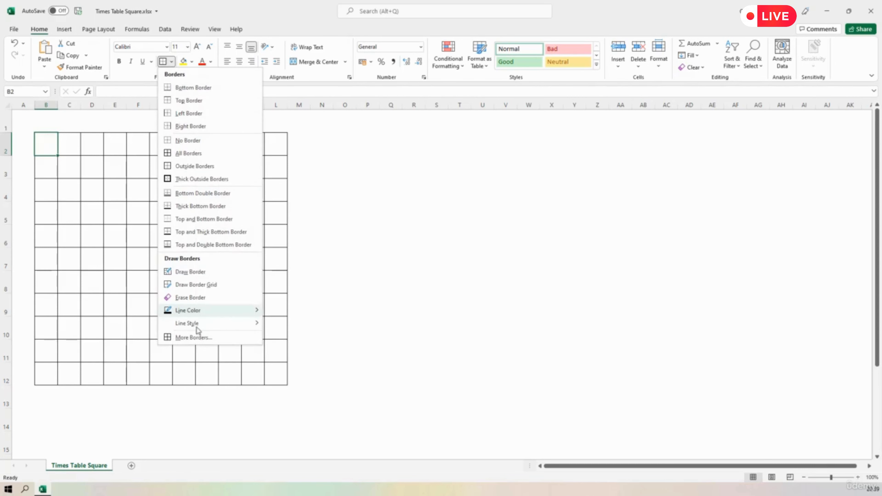
{"action": "left_click", "coordinate": [196, 337]}
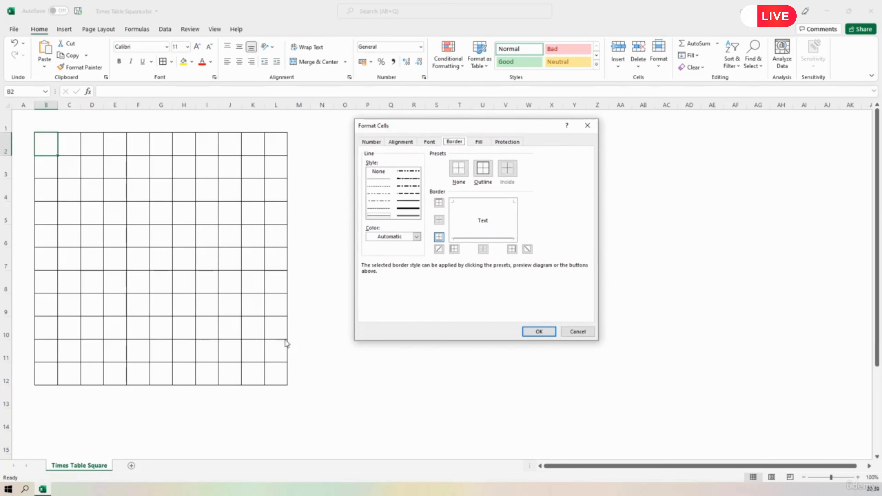
{"action": "left_click", "coordinate": [512, 224]}
{"action": "left_click", "coordinate": [539, 332]}
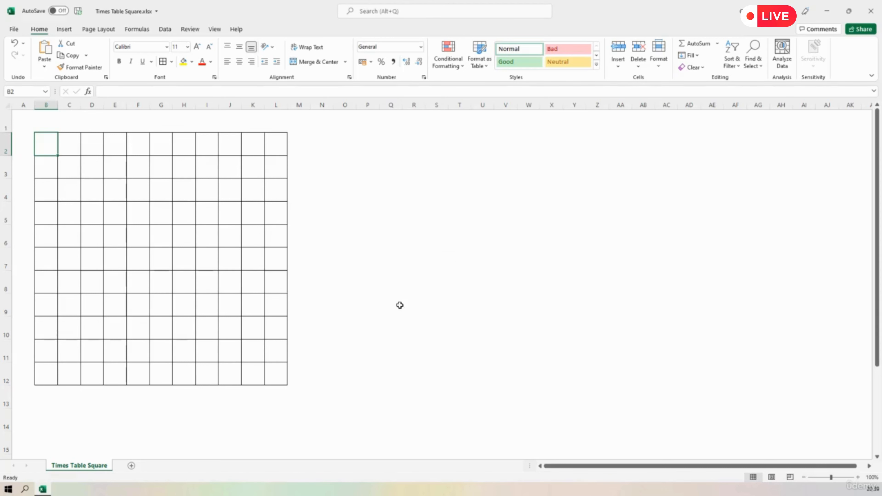
{"action": "left_click", "coordinate": [398, 303]}
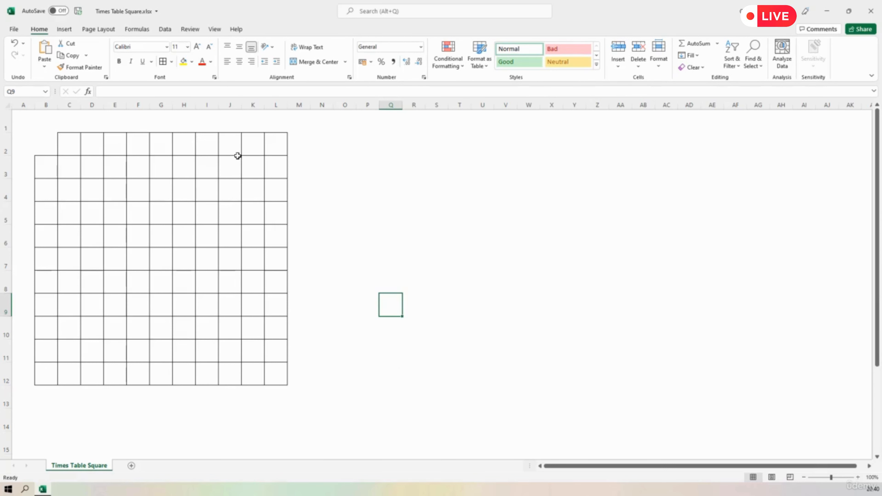
Save the Times Table Square.xlsx workbook
{"action": "left_click", "coordinate": [14, 30]}
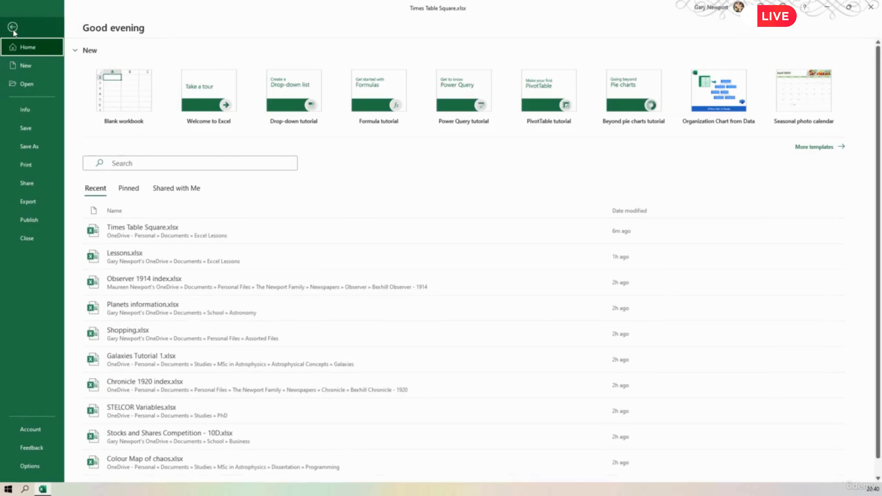
{"action": "left_click", "coordinate": [26, 129]}
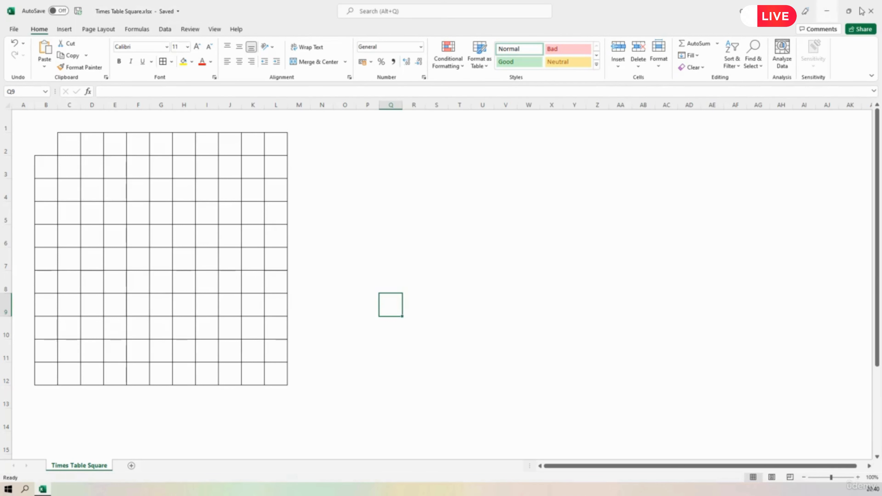
Close the workbook and exit Excel
{"action": "left_click", "coordinate": [12, 31]}
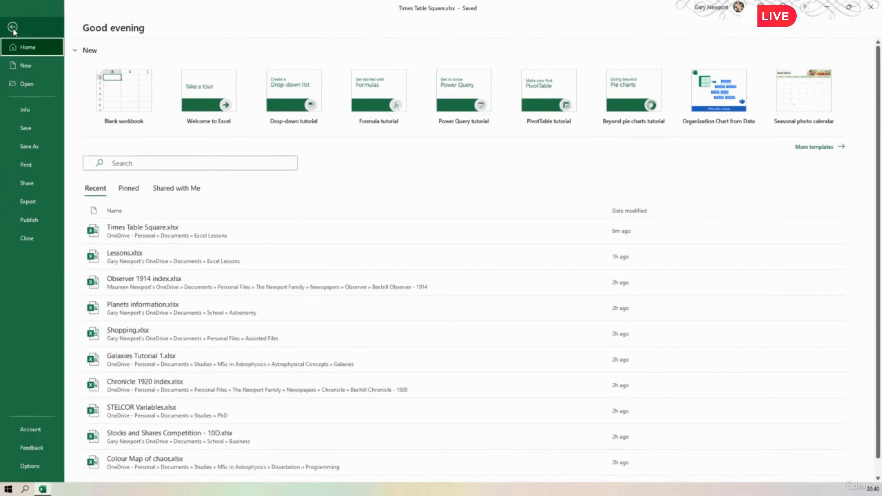
{"action": "left_click", "coordinate": [25, 244]}
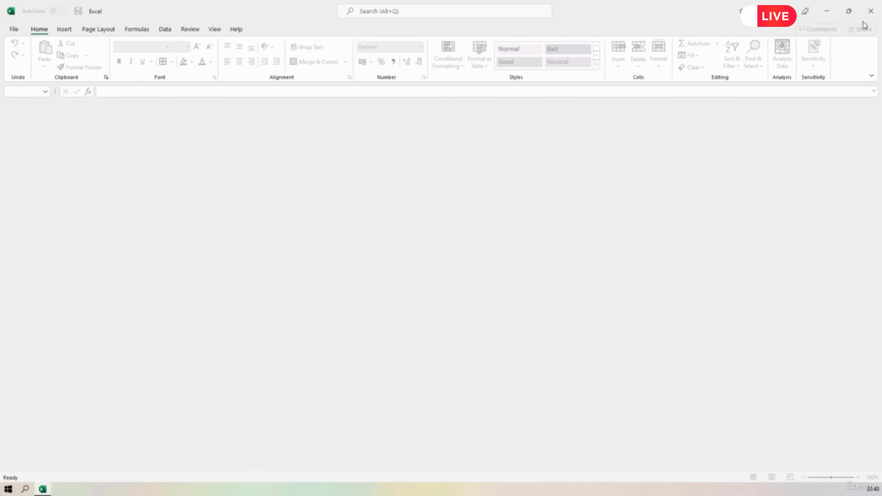
{"action": "left_click", "coordinate": [871, 11]}
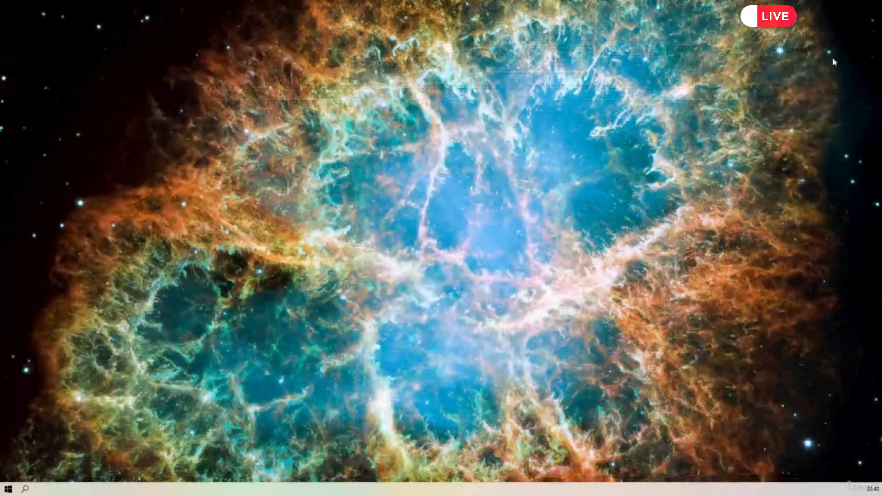